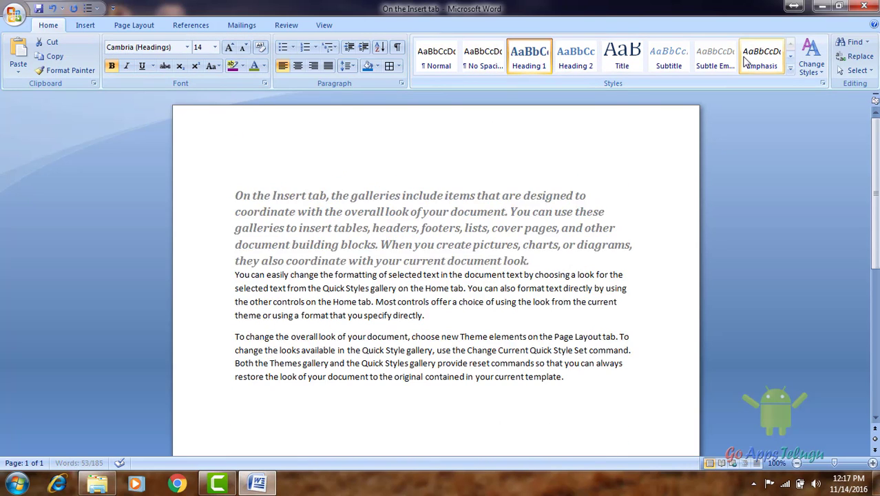
# Expand the full Quick Styles gallery on the Home tab to reach Heading 1.
pyautogui.click(790, 68)
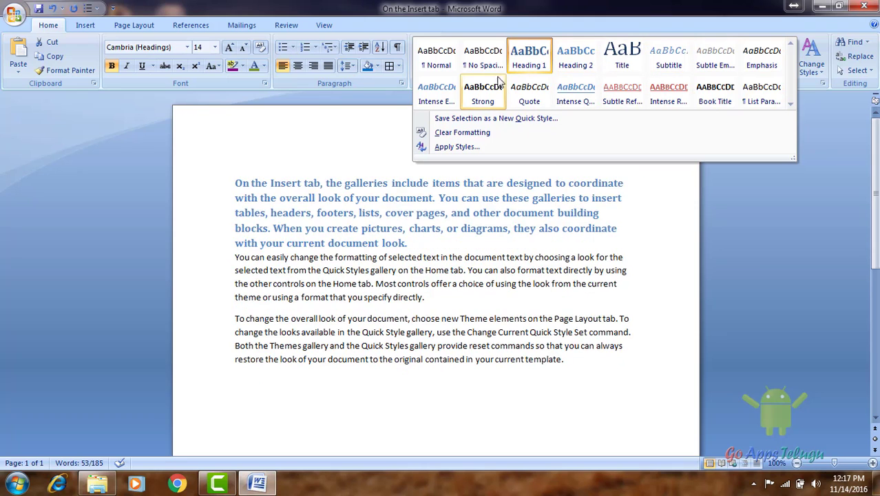
# Select the first paragraph, try No Spacing, then reapply the Heading 1 style.
pyautogui.click(413, 271)
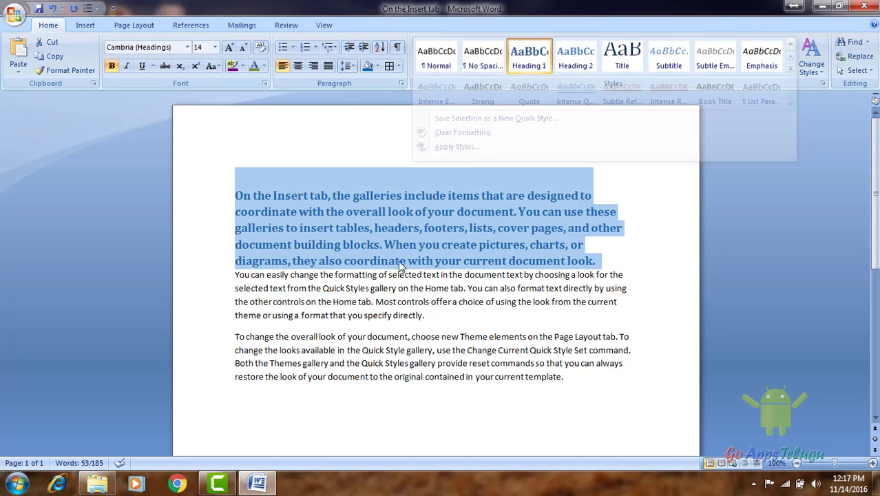
pyautogui.click(268, 226)
pyautogui.moveTo(236, 195); pyautogui.dragTo(599, 258)
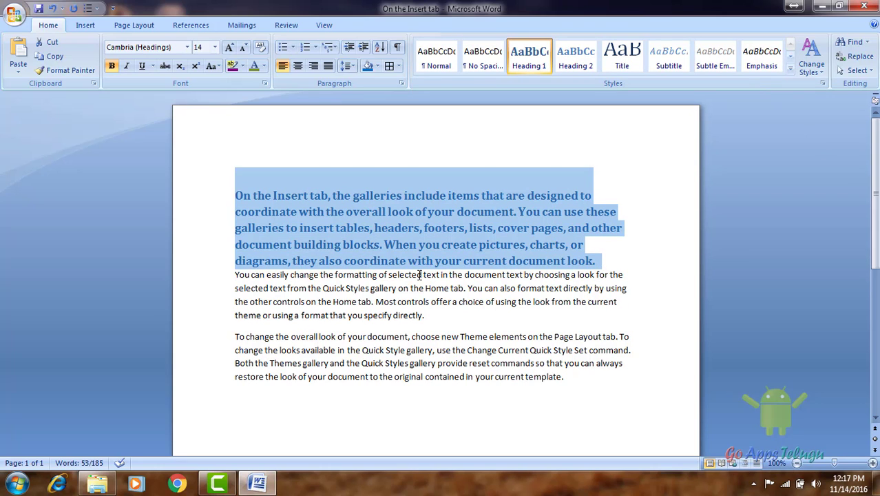
pyautogui.click(481, 69)
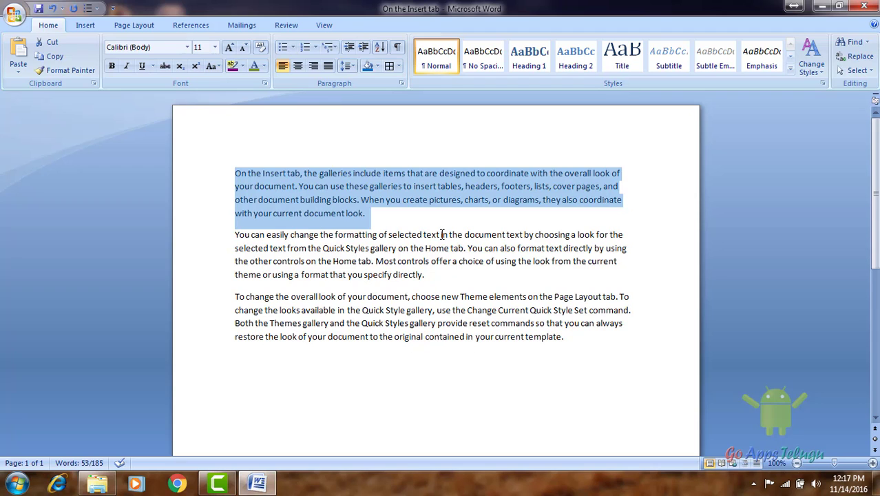
pyautogui.click(528, 66)
pyautogui.click(528, 65)
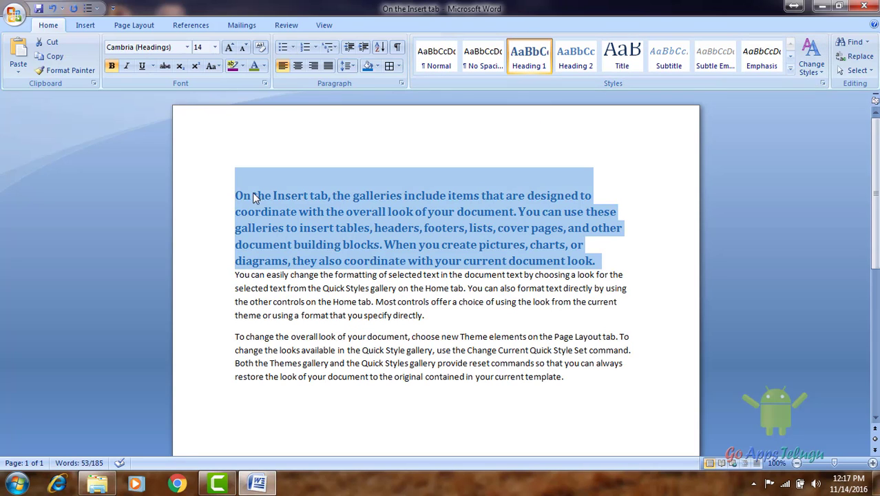
# Reselect the heading paragraph and open the Change Styles menu.
pyautogui.moveTo(230, 277); pyautogui.dragTo(514, 373)
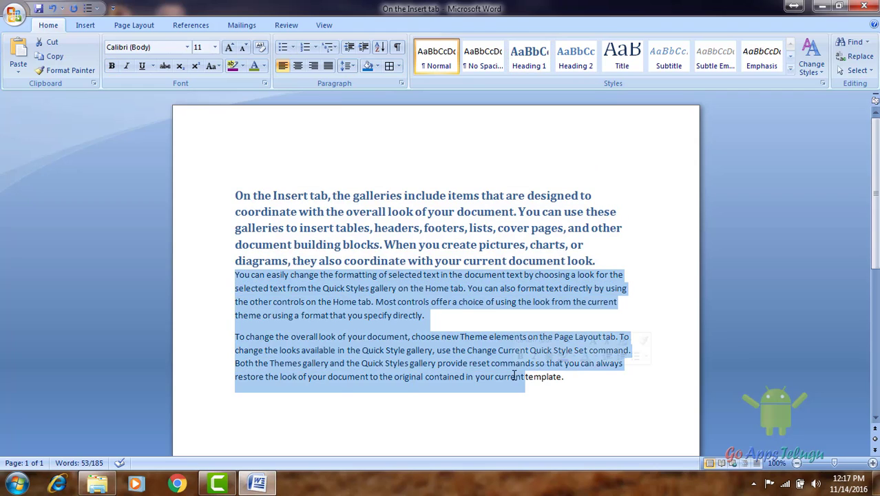
pyautogui.click(565, 376)
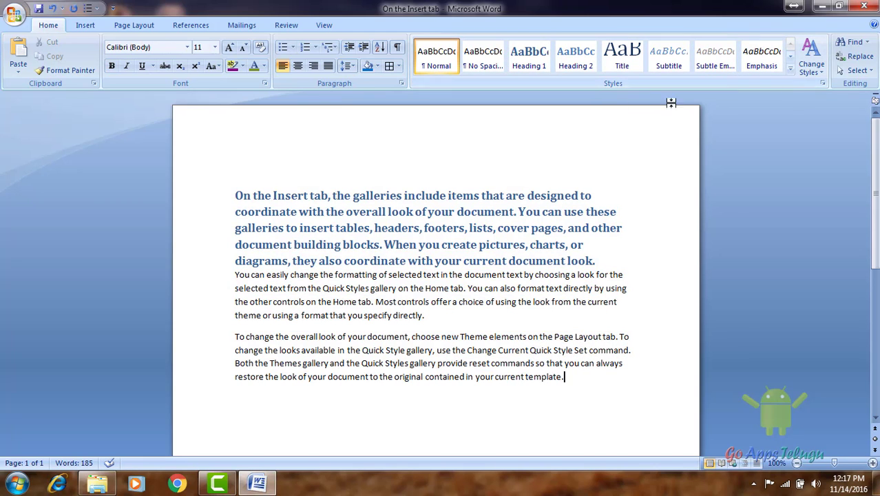
pyautogui.moveTo(236, 197); pyautogui.dragTo(597, 262)
pyautogui.click(811, 61)
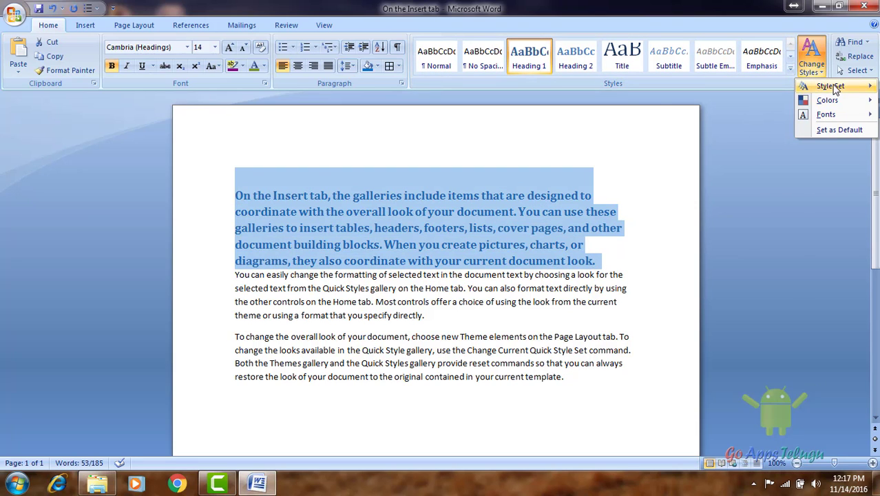
# Apply the Elegant style set and the Flow theme colours to the document.
pyautogui.moveTo(833, 88)
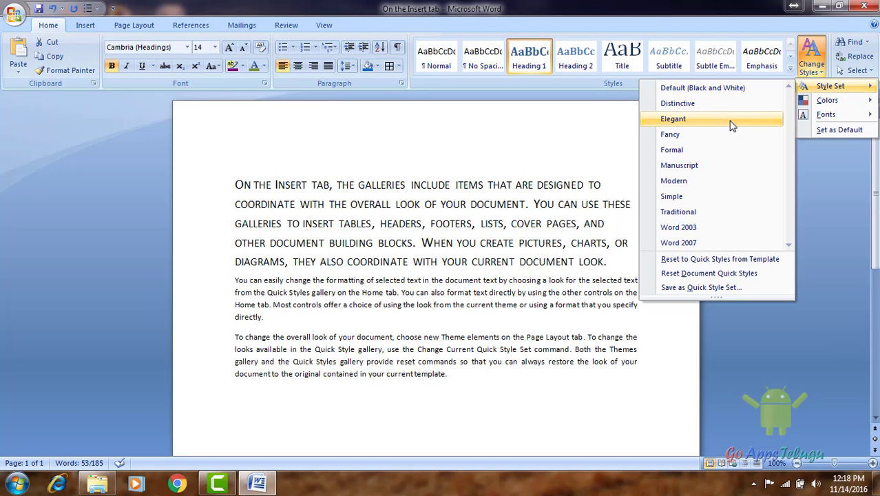
pyautogui.click(681, 103)
pyautogui.click(819, 67)
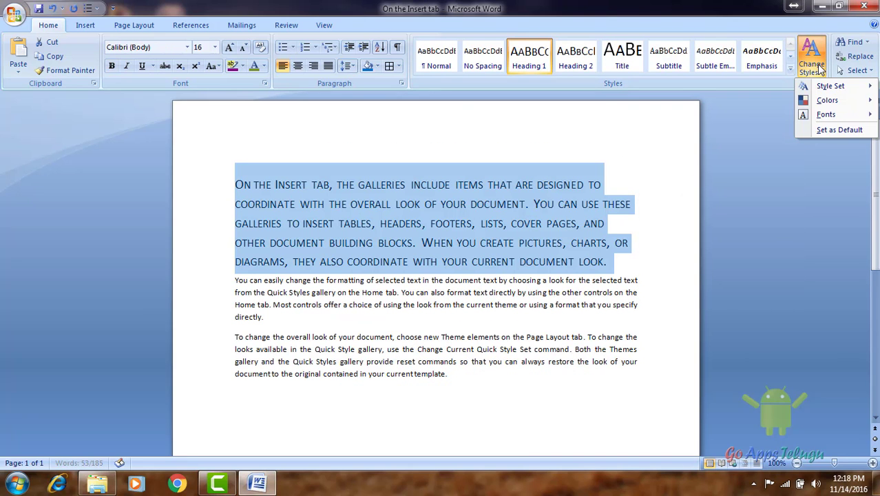
pyautogui.moveTo(826, 100)
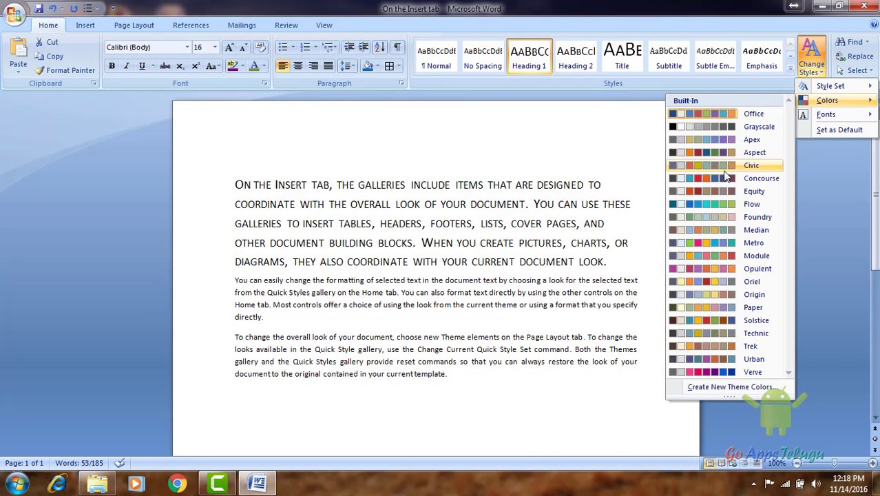
pyautogui.click(719, 204)
# Apply the Apex theme fonts and place the cursor at the heading's end.
pyautogui.click(813, 65)
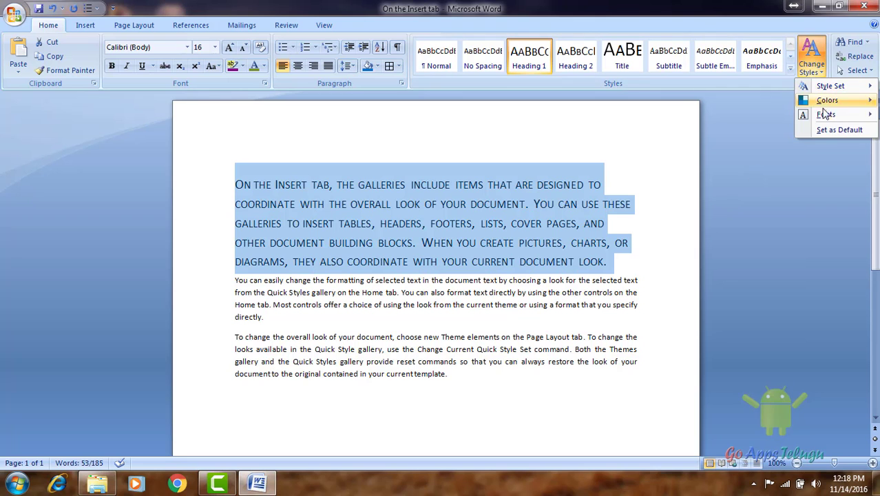
pyautogui.moveTo(824, 113)
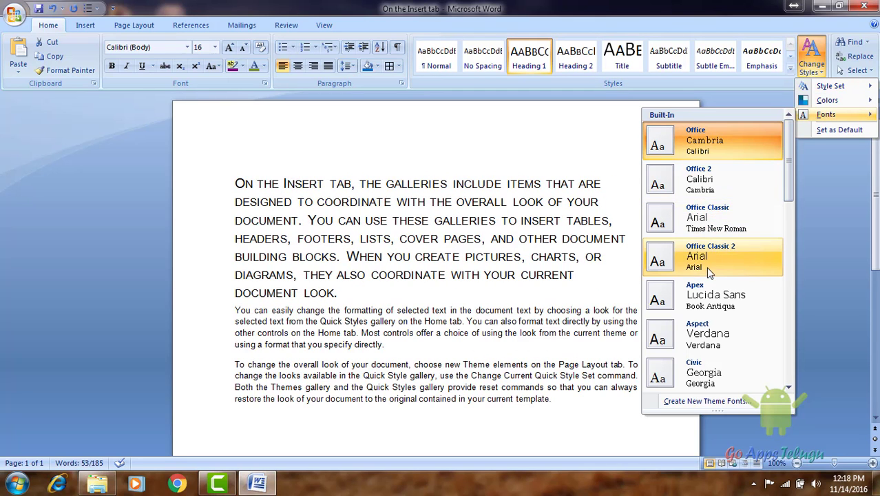
pyautogui.click(704, 283)
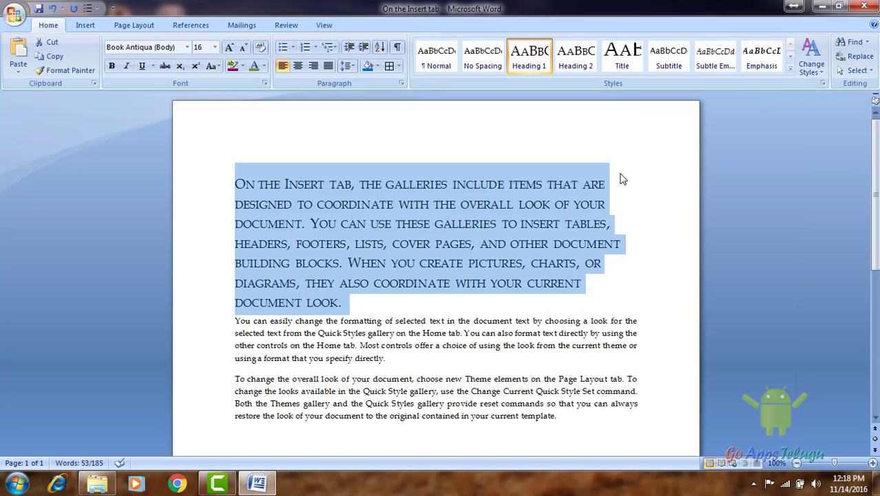
pyautogui.scroll(-2, 419, 288)
pyautogui.click(330, 418)
pyautogui.scroll(2, 330, 418)
pyautogui.click(380, 307)
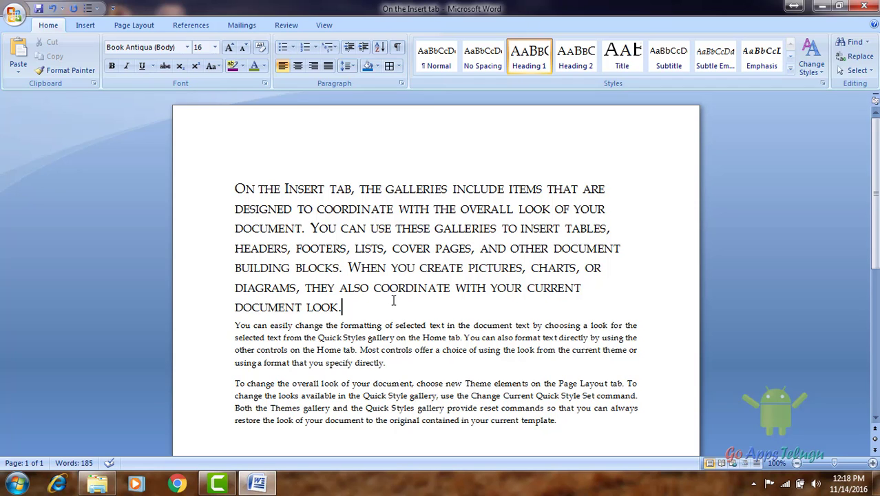
pyautogui.scroll(-4, 396, 300)
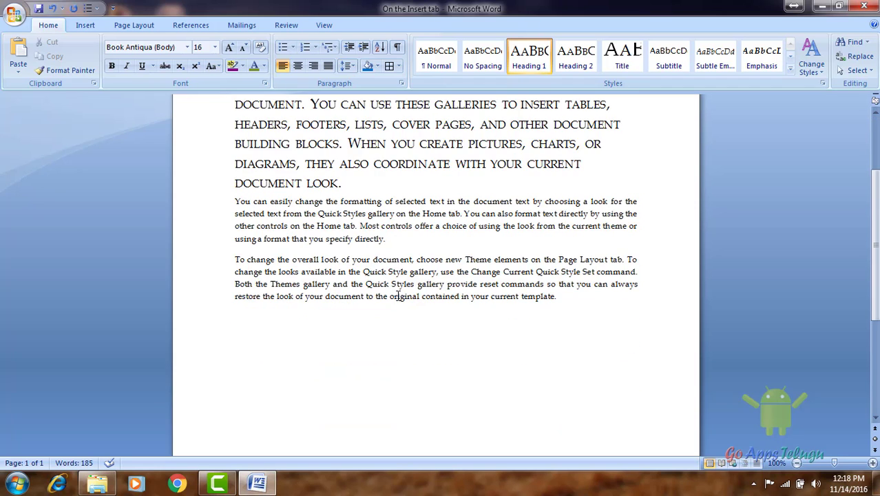
pyautogui.scroll(3, 447, 230)
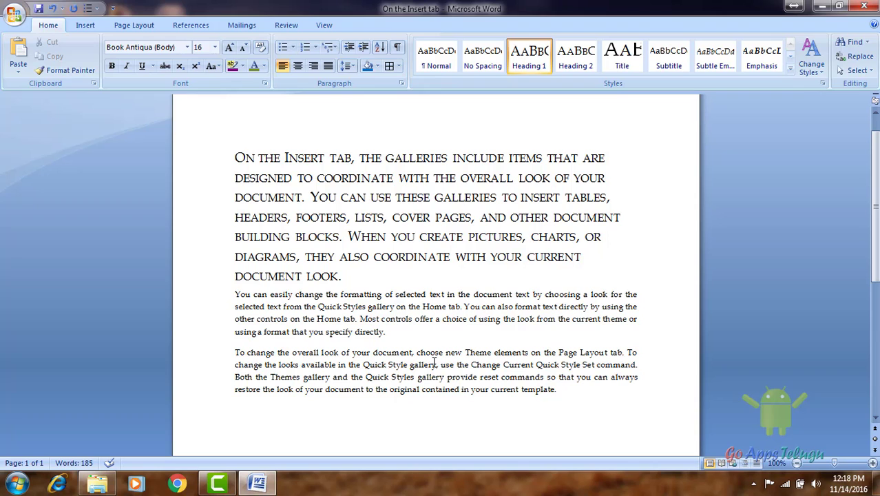
# Open the Find dialog with Ctrl+F, move it clear of the heading, and enter 'use'.
pyautogui.click(853, 42)
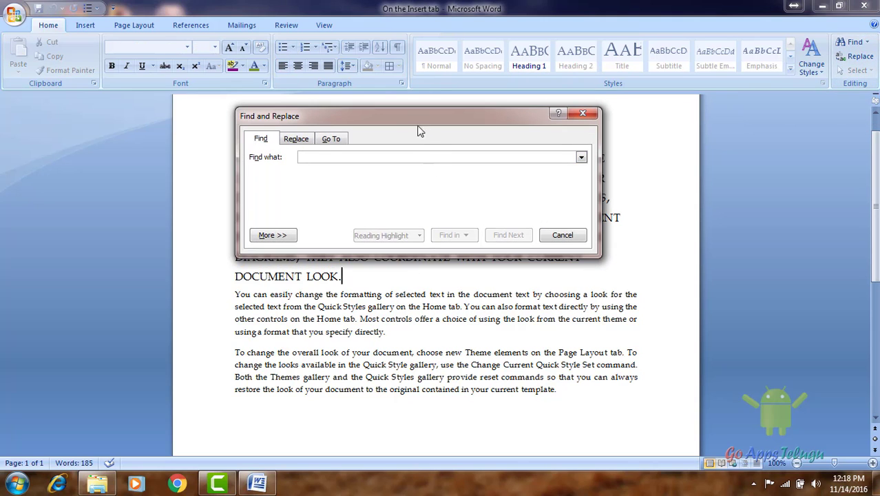
pyautogui.moveTo(416, 121); pyautogui.dragTo(425, 139)
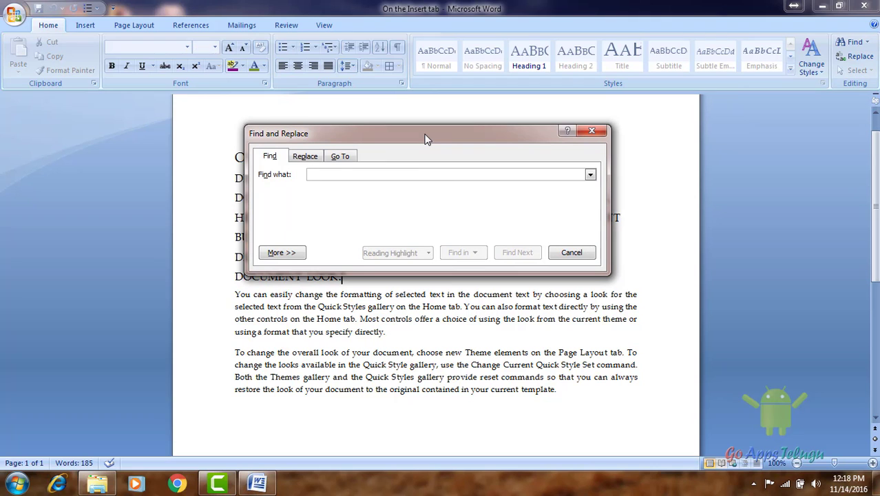
pyautogui.moveTo(425, 140); pyautogui.dragTo(457, 205)
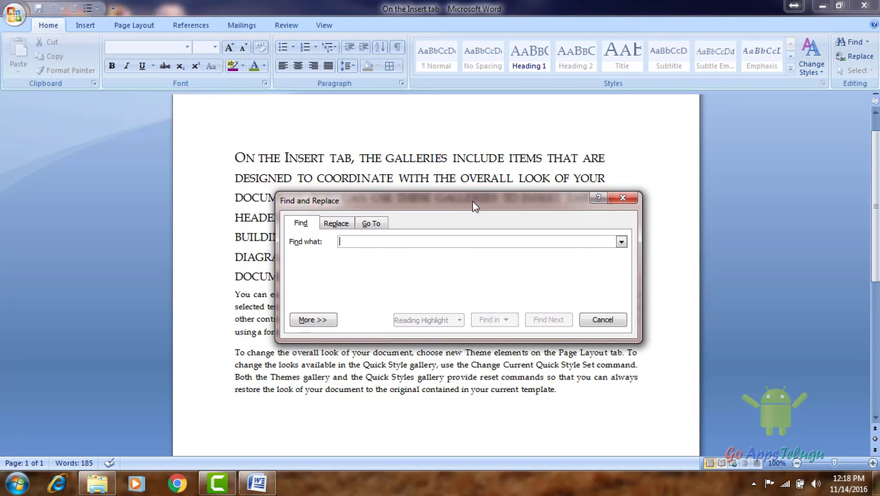
pyautogui.click(623, 199)
pyautogui.hotkey('ctrl', 'f')
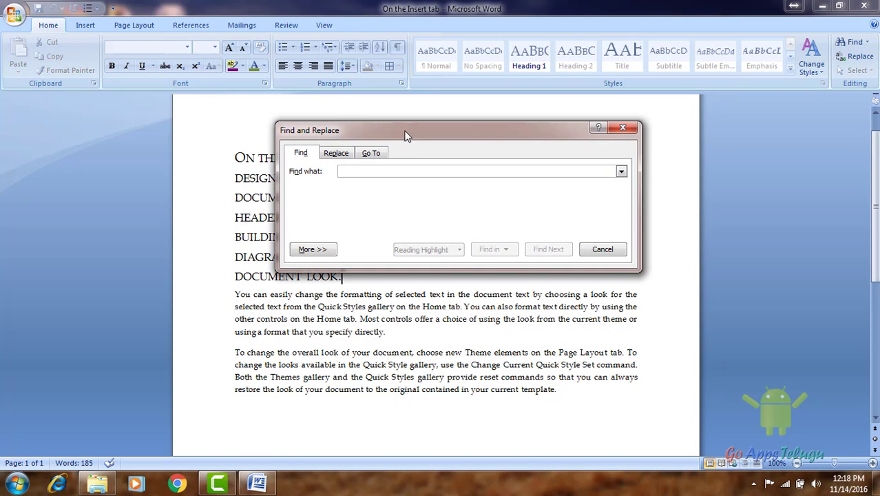
pyautogui.moveTo(404, 131); pyautogui.dragTo(554, 152)
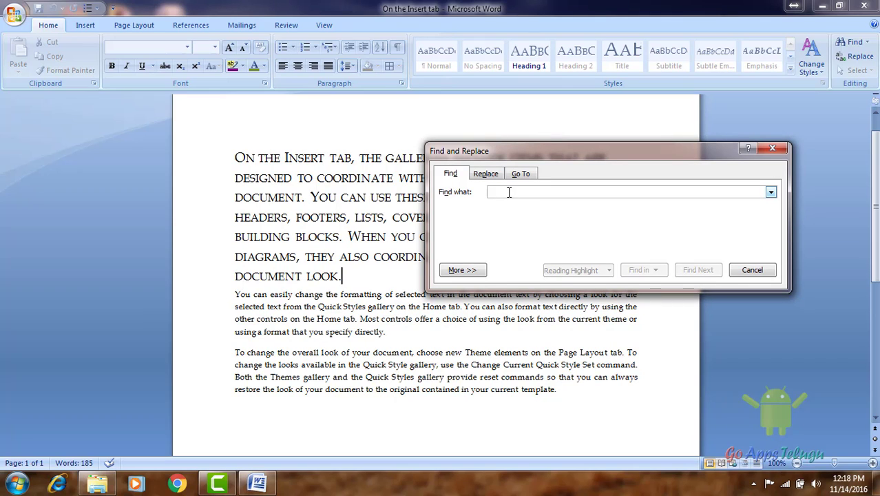
pyautogui.write('use')
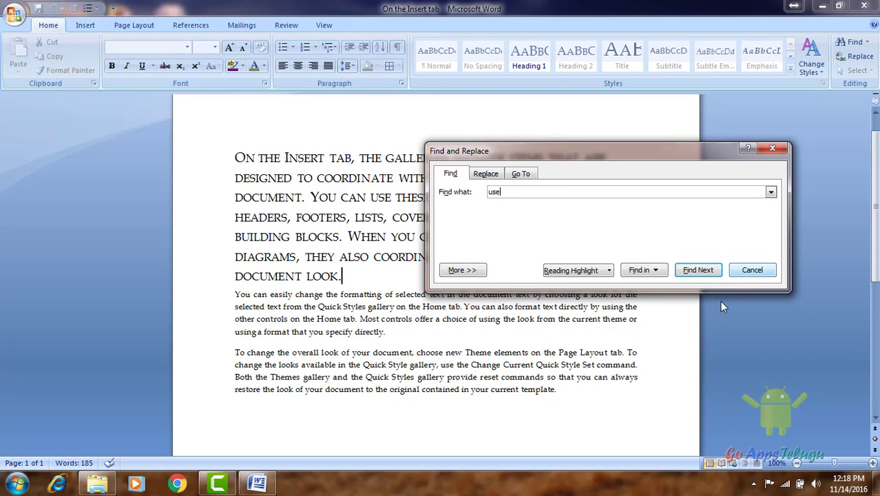
# Find each occurrence of 'use' until Word reports the search is finished.
pyautogui.click(693, 271)
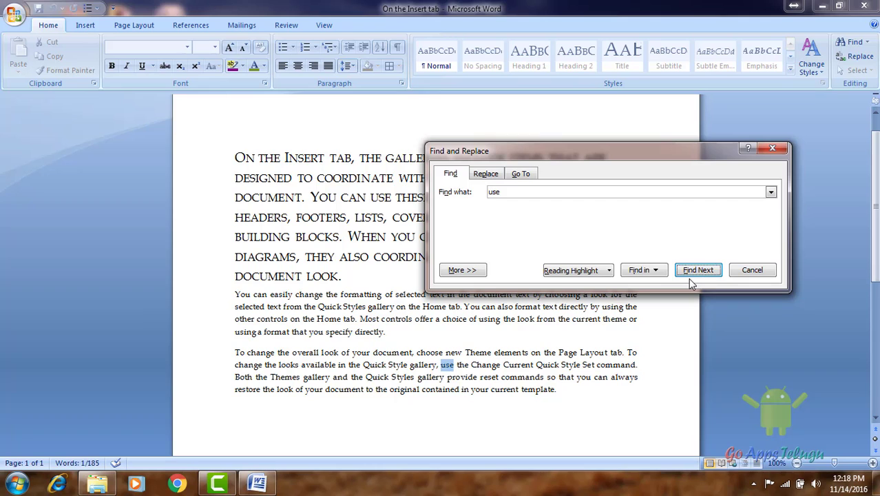
pyautogui.click(692, 272)
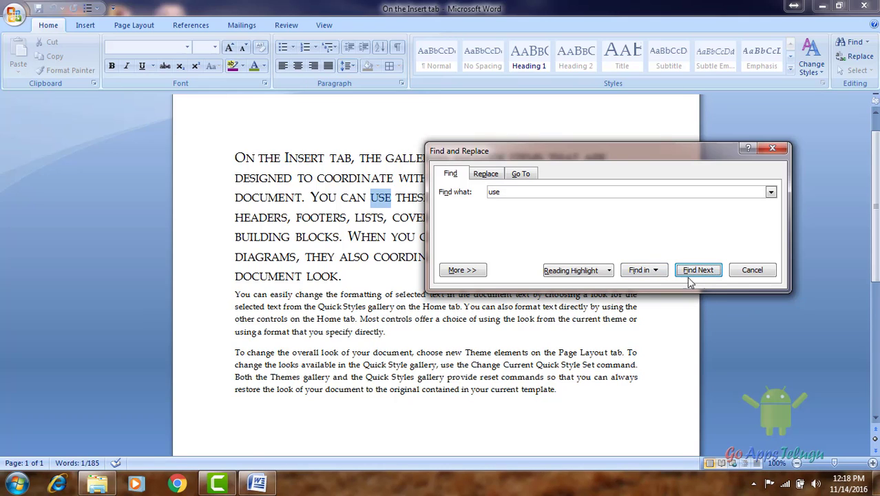
pyautogui.click(689, 275)
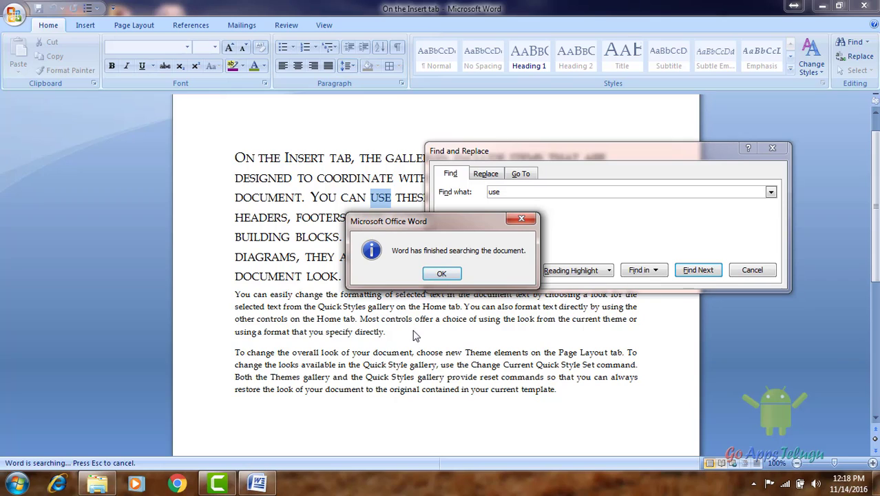
pyautogui.click(452, 276)
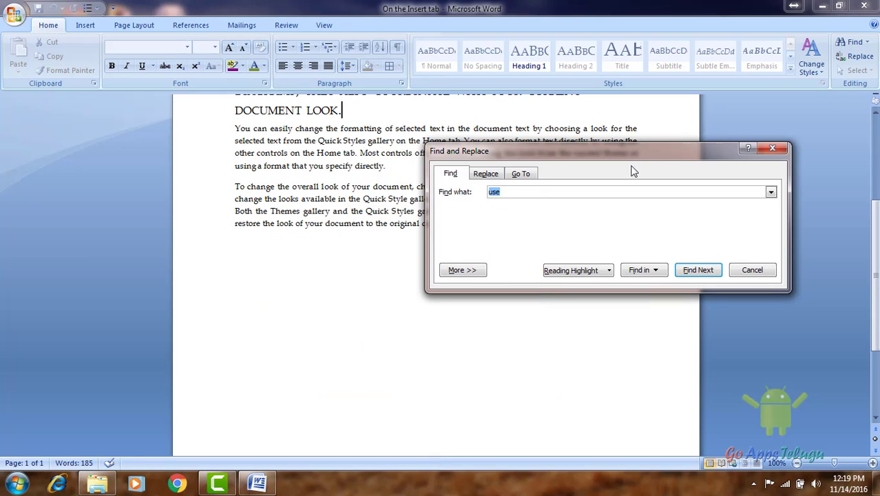
pyautogui.moveTo(587, 152); pyautogui.dragTo(660, 142)
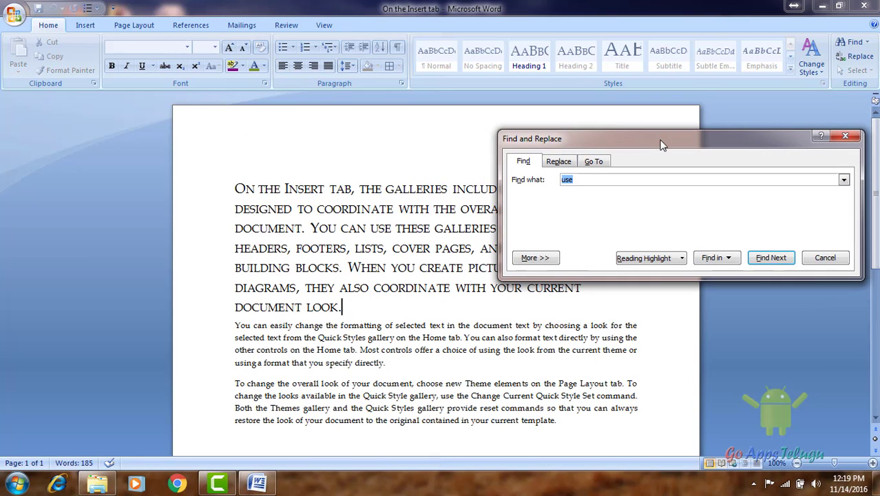
# Check the Find in scope choices, then switch to the Replace page.
pyautogui.click(716, 257)
pyautogui.click(731, 258)
pyautogui.click(731, 257)
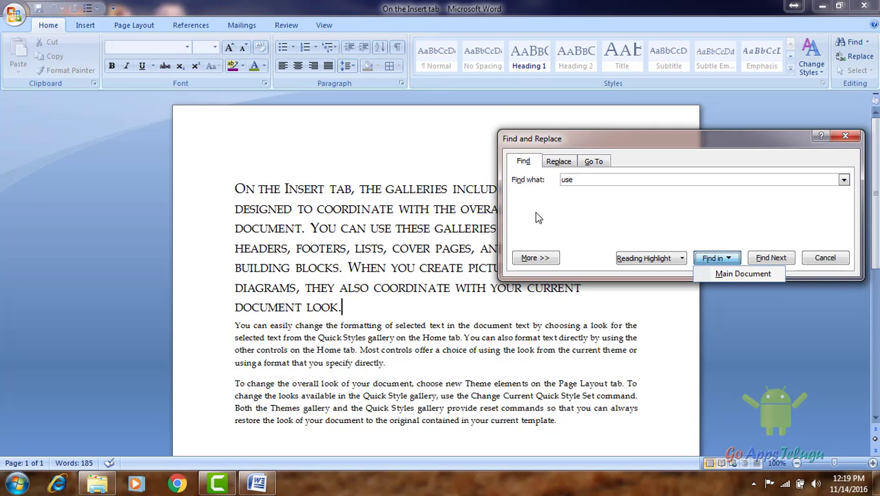
pyautogui.click(566, 165)
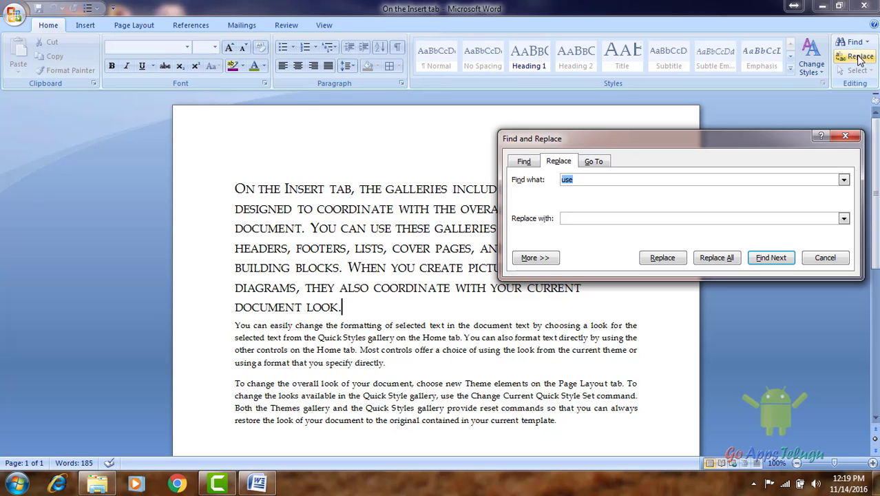
pyautogui.click(575, 180)
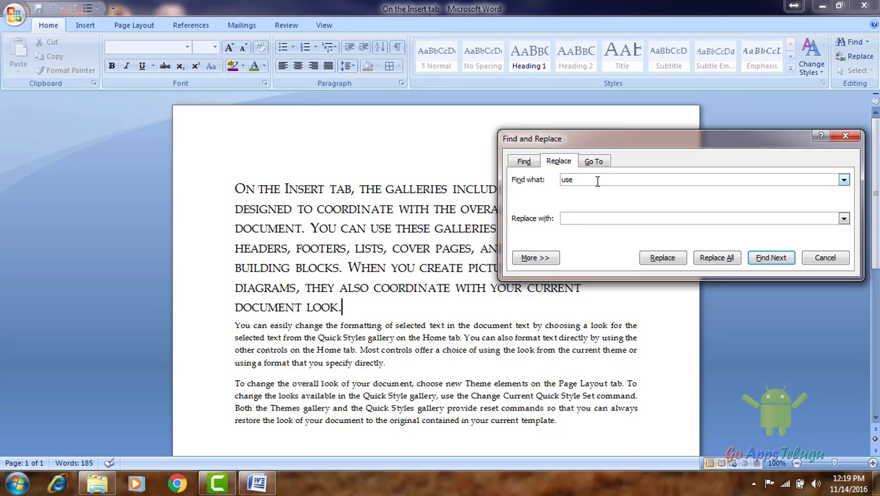
# Replace 'use' with 'uses' match by match in the heading and last paragraph.
pyautogui.moveTo(596, 180); pyautogui.dragTo(557, 182)
pyautogui.click(582, 218)
pyautogui.moveTo(621, 140); pyautogui.dragTo(590, 10)
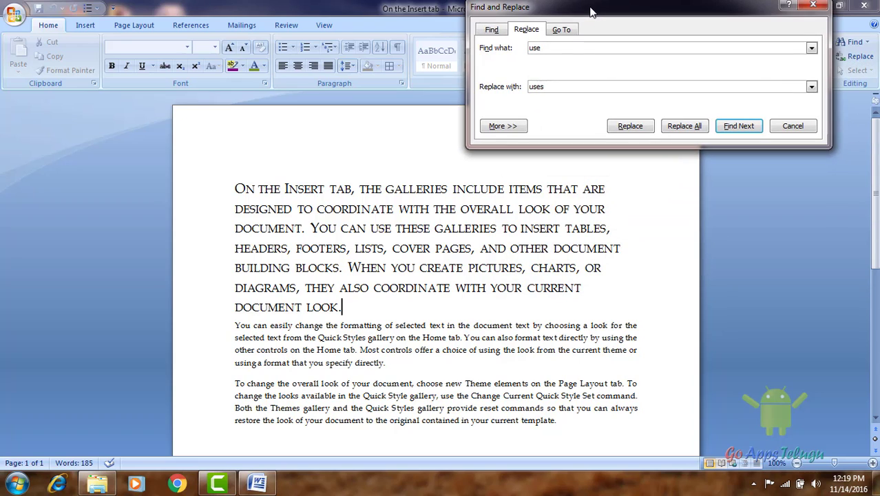
pyautogui.press('Return')
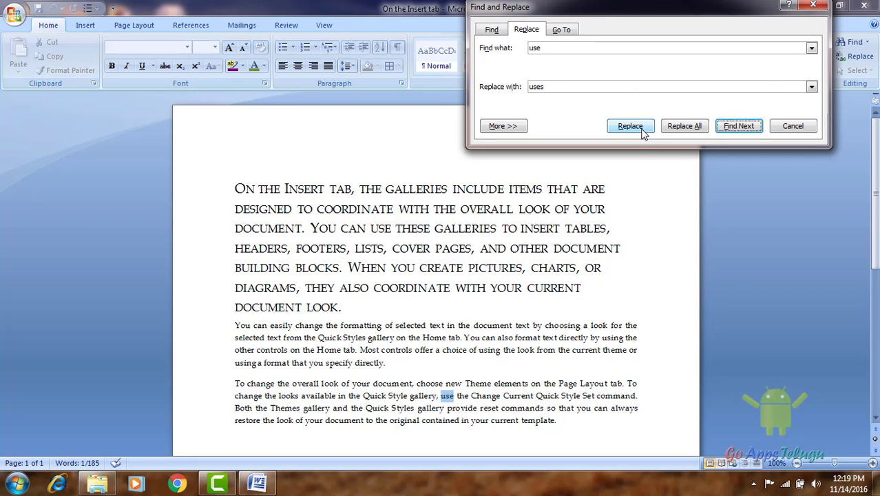
pyautogui.click(629, 126)
pyautogui.click(642, 131)
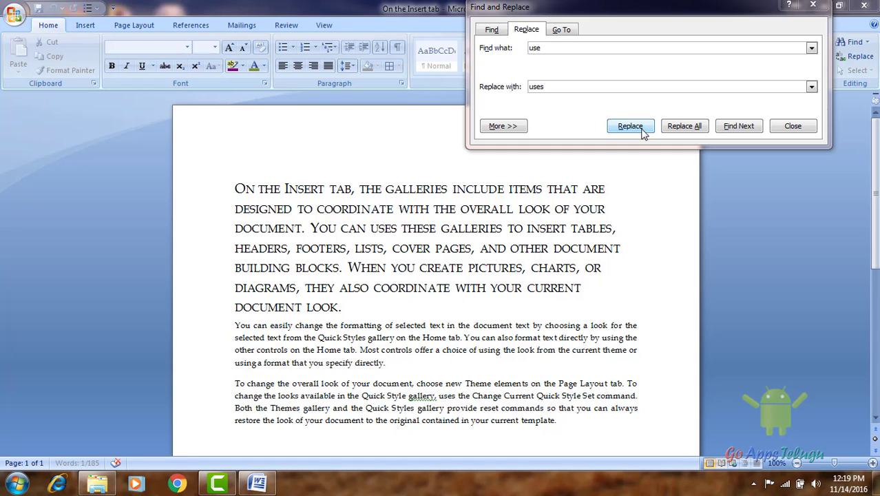
pyautogui.click(441, 274)
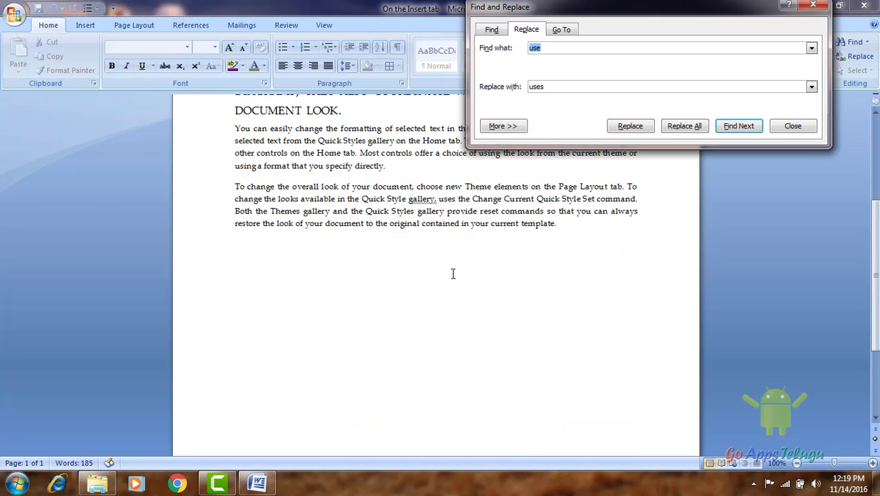
pyautogui.scroll(5, 645, 194)
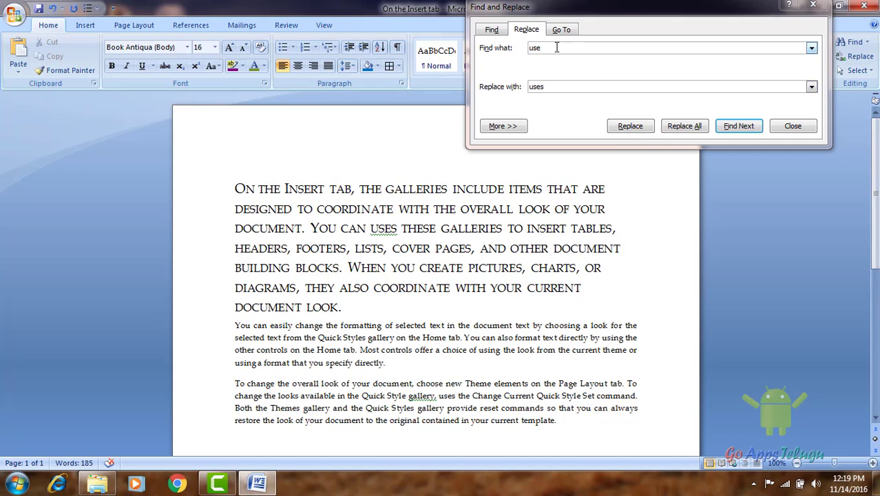
pyautogui.click(527, 48)
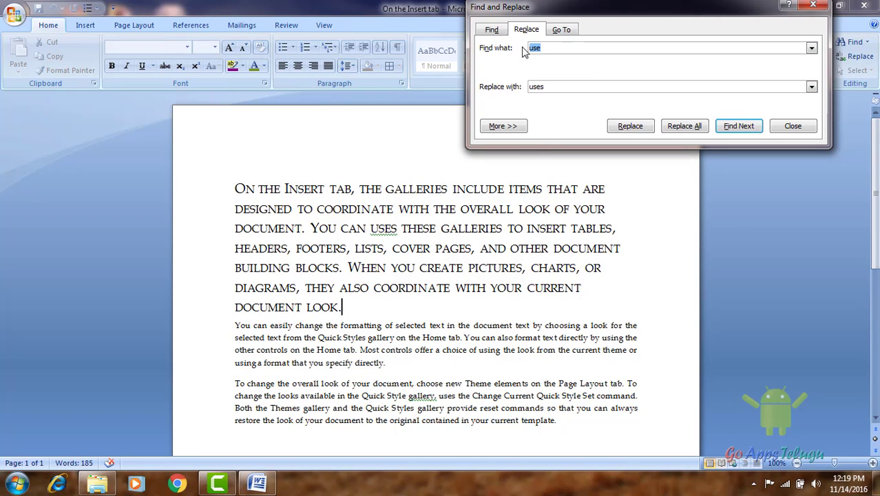
# Replace all 'of' with 'in', making 6 replacements.
pyautogui.write('of')
pyautogui.press('Tab')
pyautogui.write('i')
pyautogui.click(694, 127)
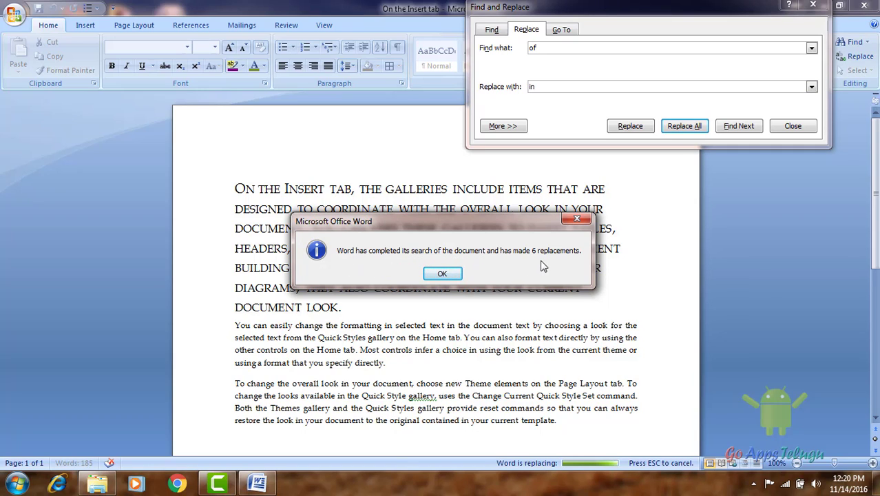
pyautogui.click(453, 278)
pyautogui.moveTo(877, 312); pyautogui.dragTo(877, 227)
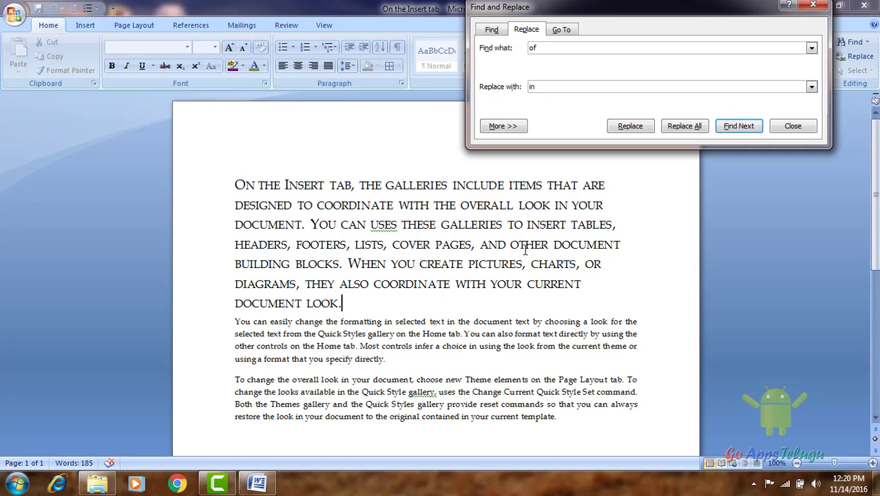
# Search for 'of' on the Find page to confirm none remain.
pyautogui.click(496, 28)
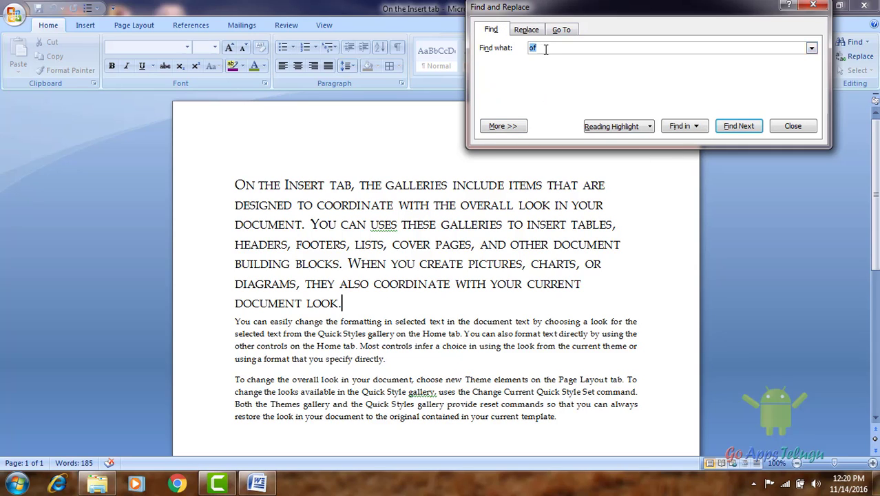
pyautogui.click(737, 131)
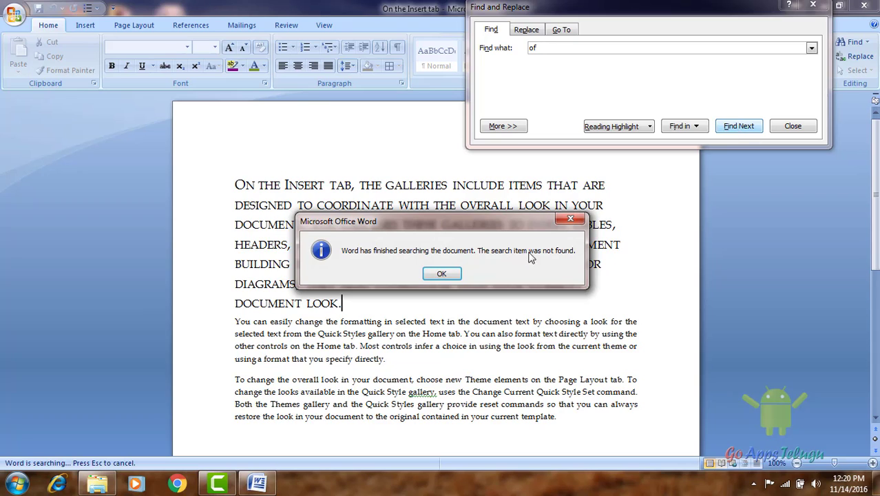
pyautogui.click(455, 274)
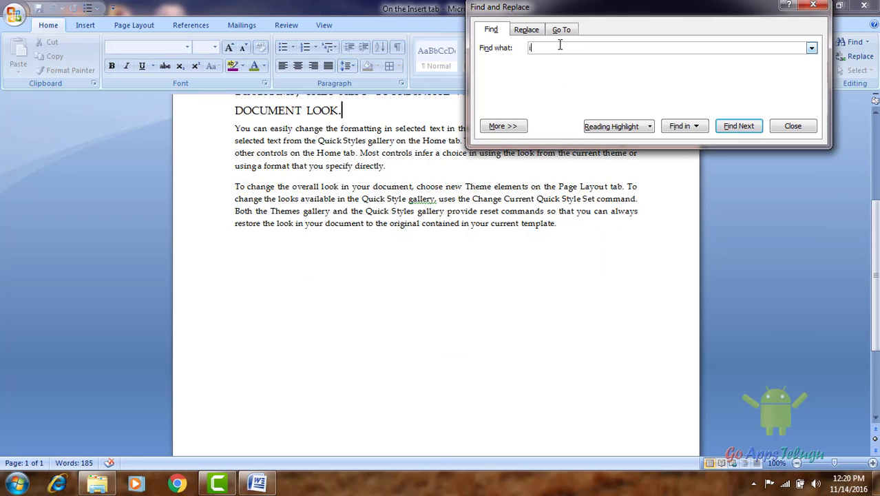
# Step through successive occurrences of 'in' in the document.
pyautogui.press('Return')
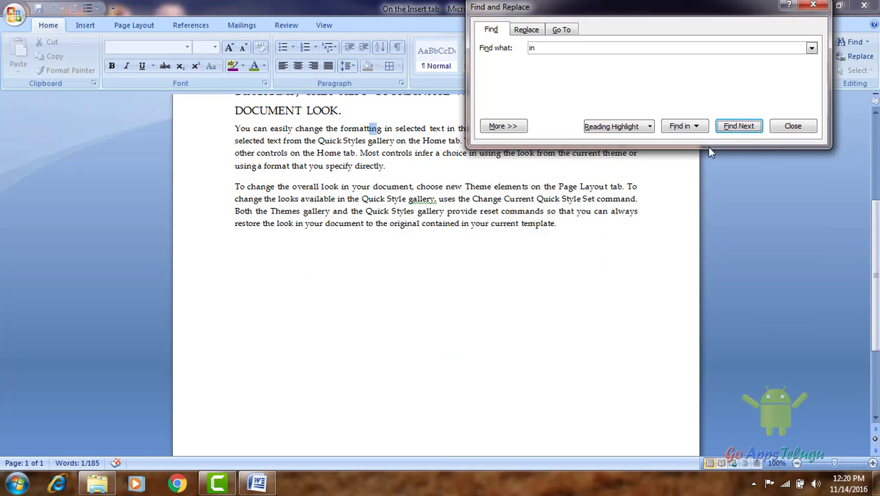
pyautogui.click(737, 126)
pyautogui.click(736, 126)
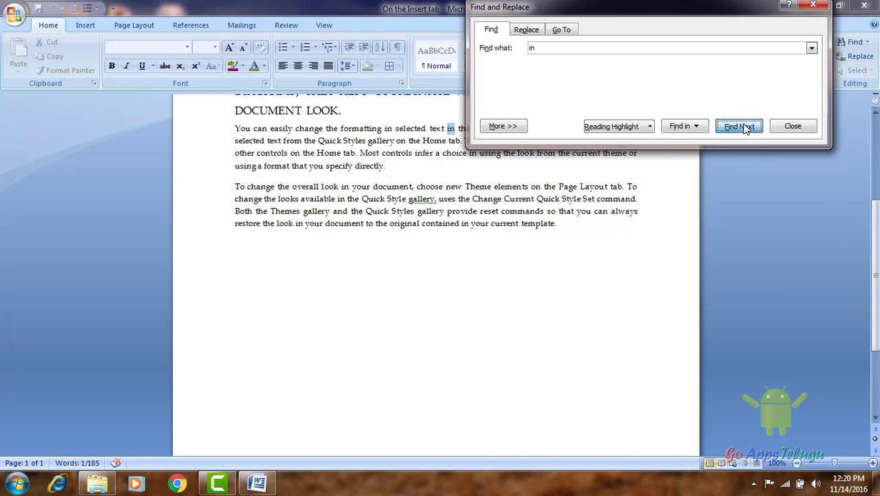
pyautogui.click(737, 127)
pyautogui.click(561, 166)
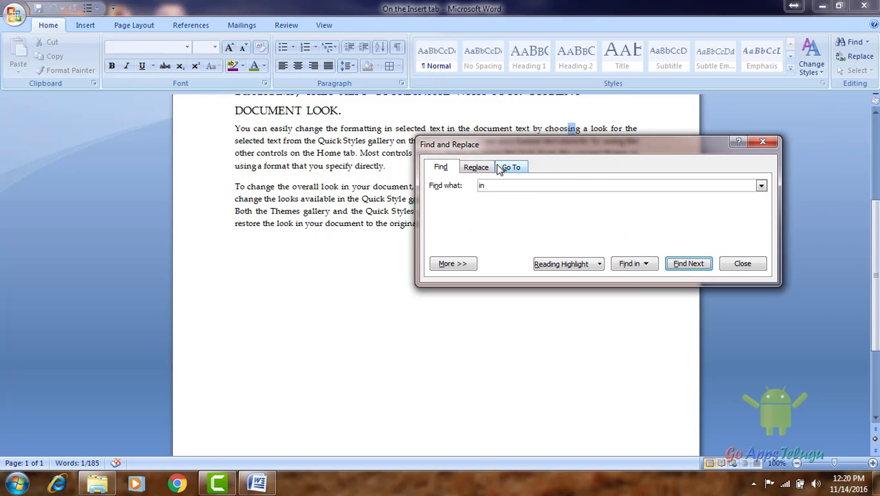
# Reopen Find and Replace from Select, view the Go To page, then close the dialog.
pyautogui.click(762, 141)
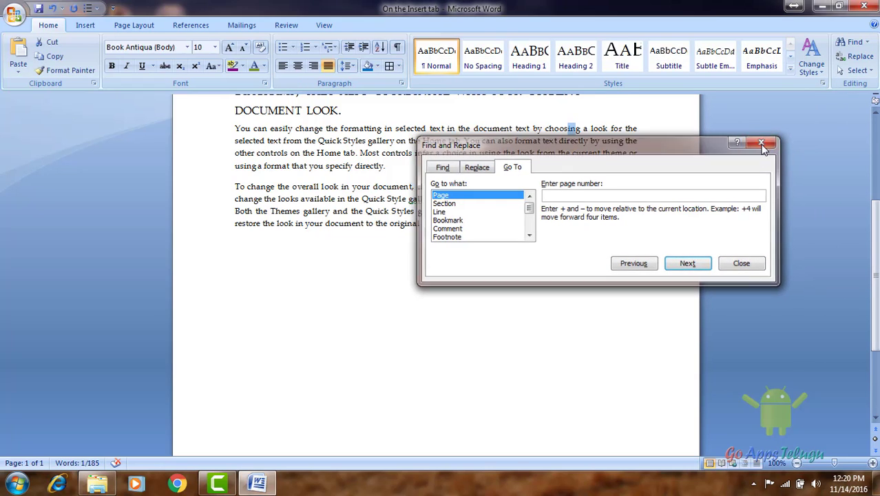
pyautogui.click(853, 72)
pyautogui.click(853, 72)
pyautogui.click(852, 42)
pyautogui.click(510, 167)
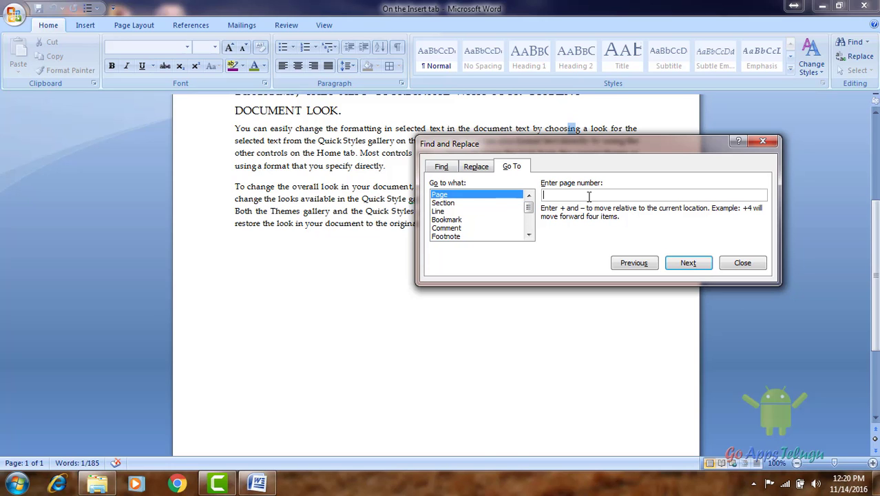
pyautogui.click(731, 265)
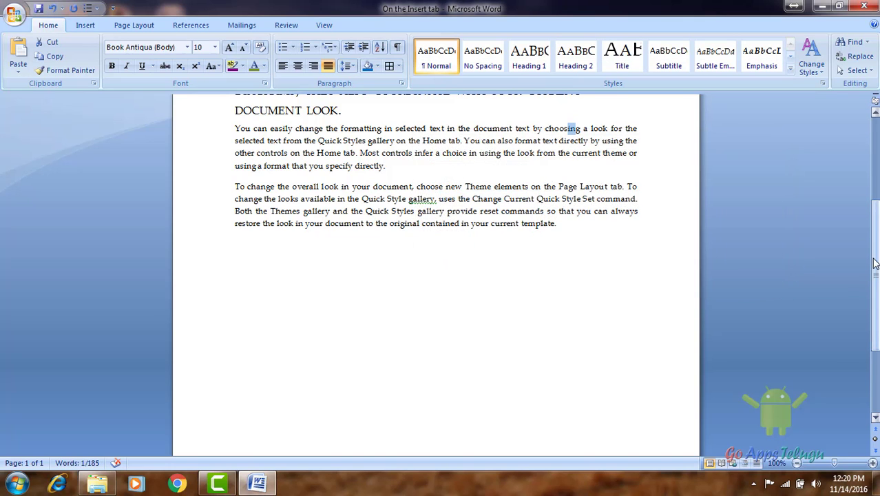
pyautogui.scroll(5, 731, 265)
pyautogui.scroll(1, 435, 275)
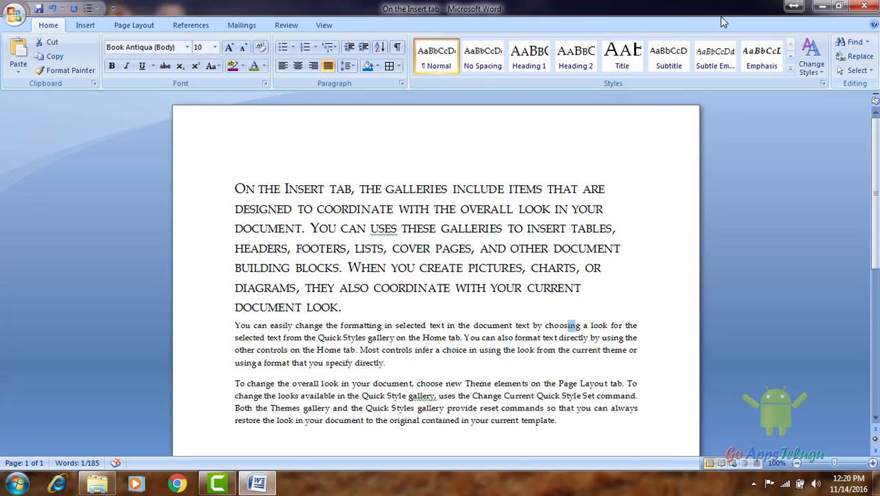
pyautogui.click(85, 27)
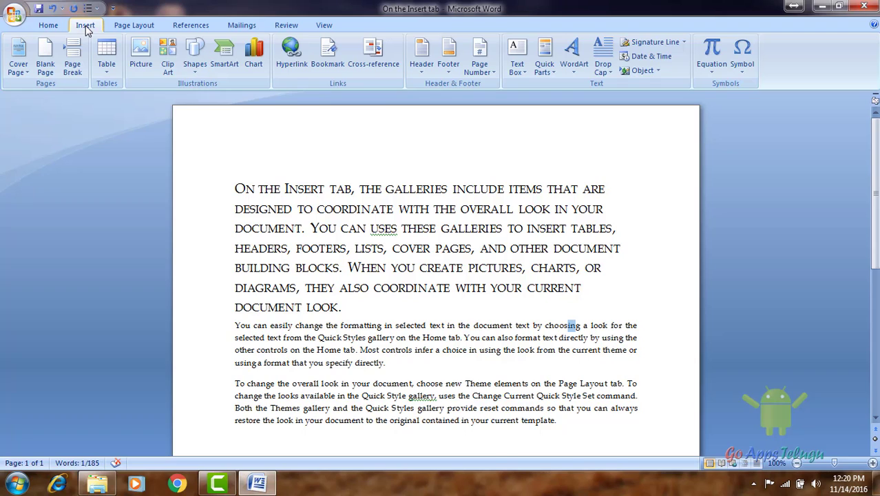
pyautogui.click(48, 25)
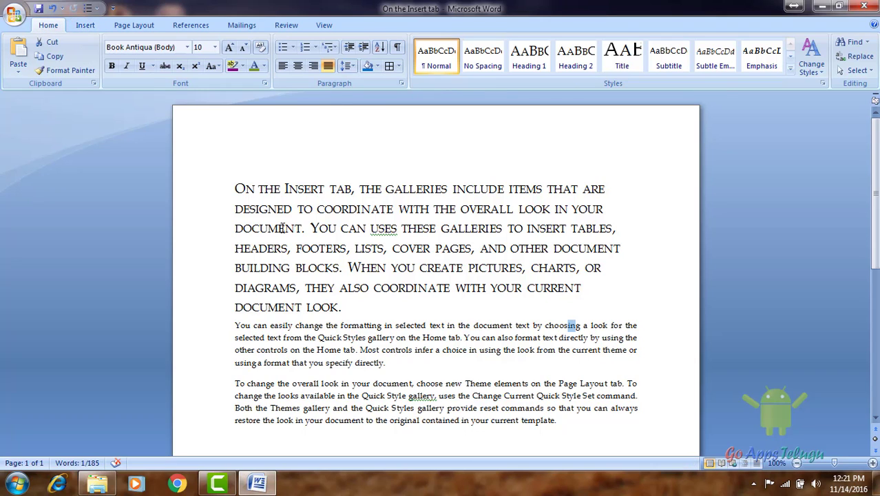